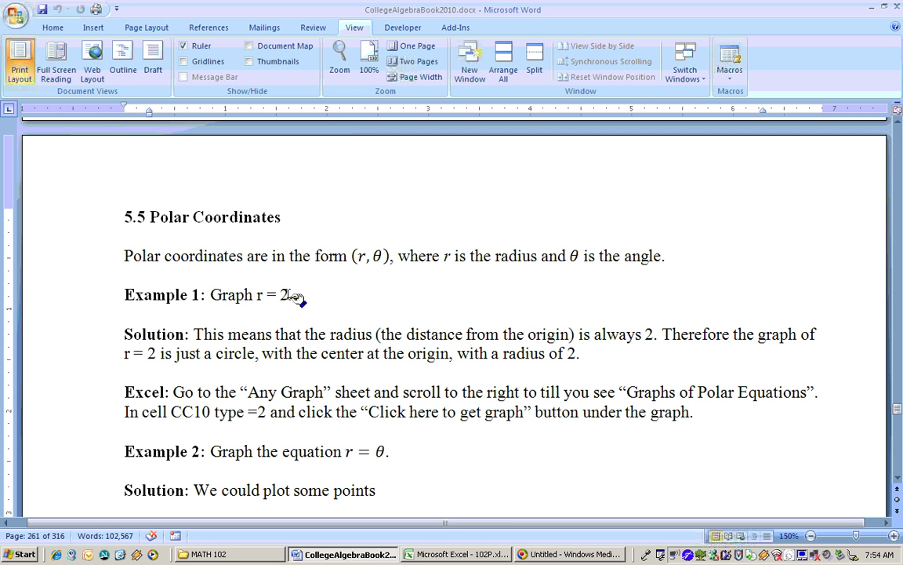
Switch to the Excel 102P workbook's Any Graph polar equations sheet.
{"action": "left_click", "coordinate": [453, 554]}
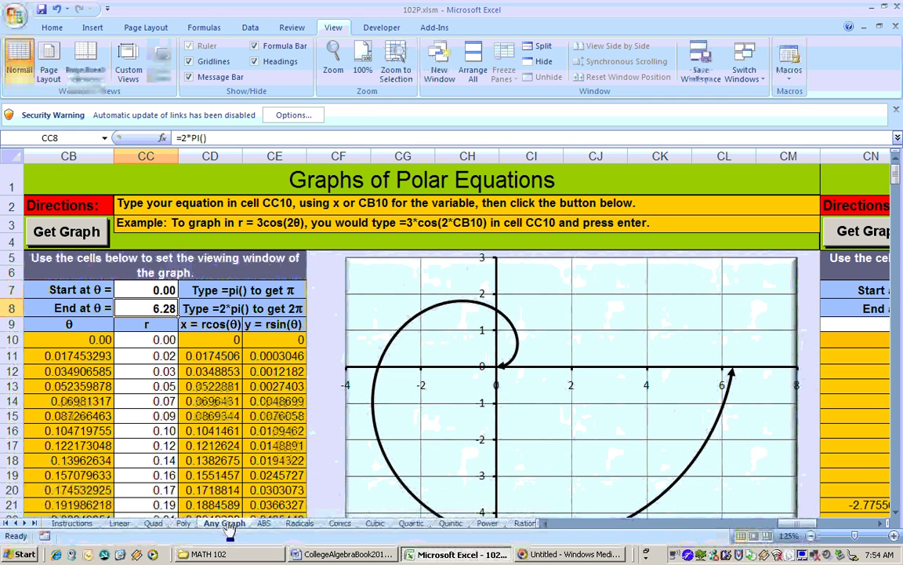
Enter =2 in CC10 and regraph r = 2 as a radius-2 circle, then return to Word.
{"action": "left_click", "coordinate": [148, 339]}
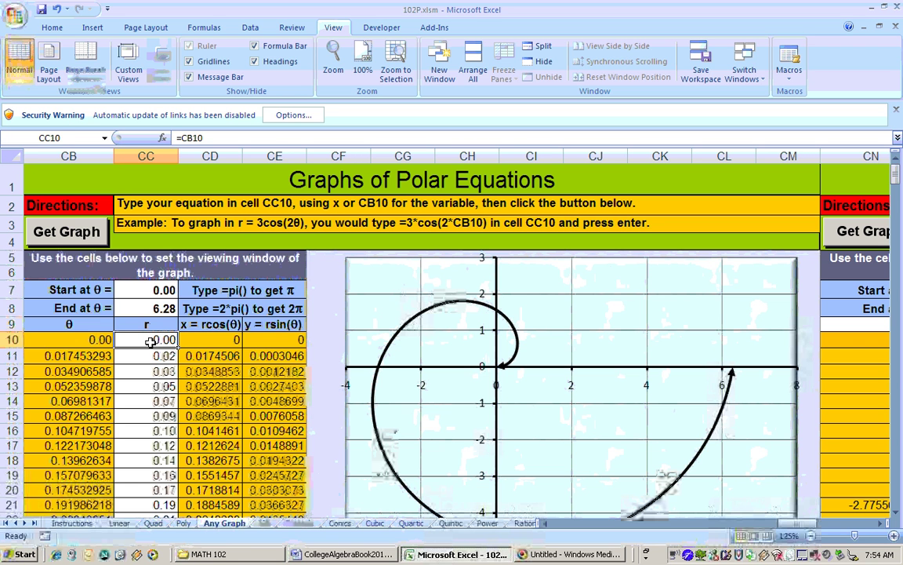
{"action": "type", "text": "=2"}
{"action": "key", "text": "Return"}
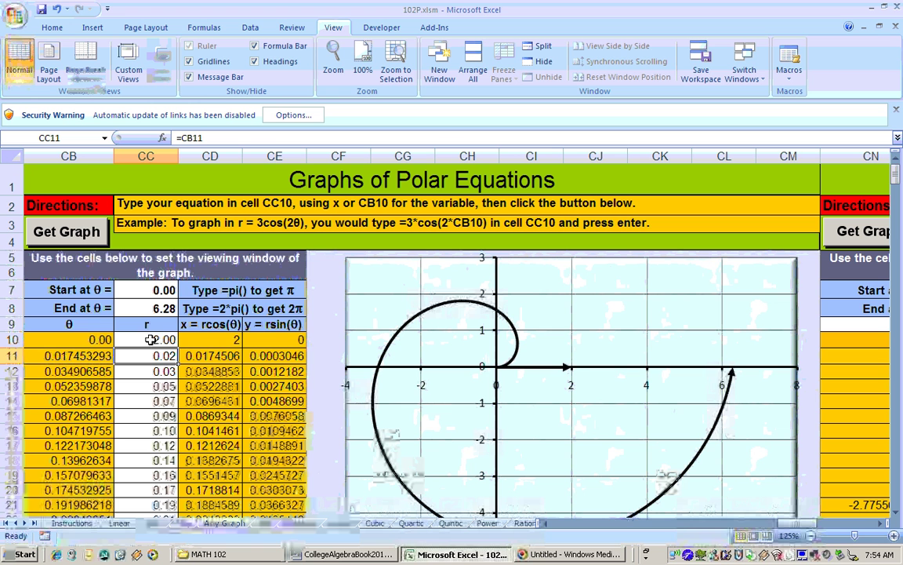
{"action": "left_click", "coordinate": [71, 237]}
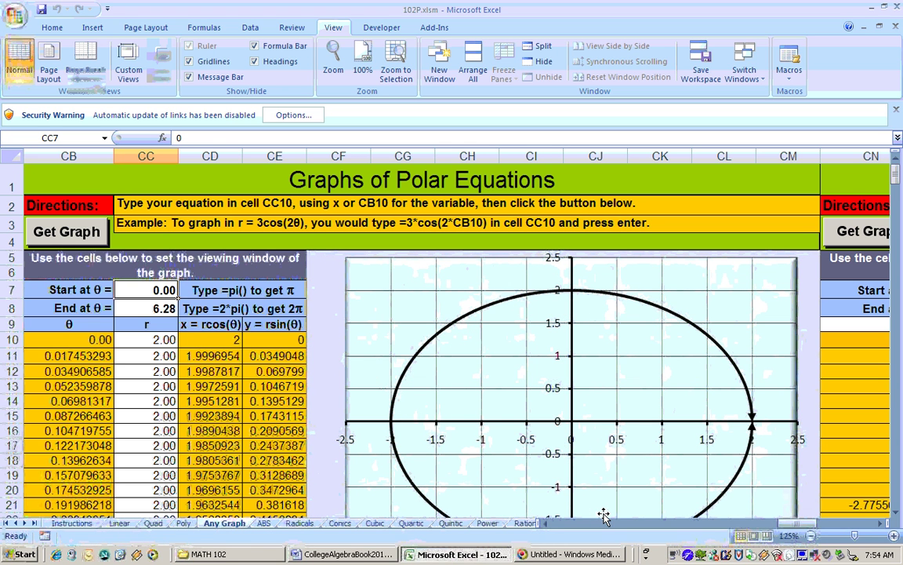
{"action": "left_click", "coordinate": [349, 553]}
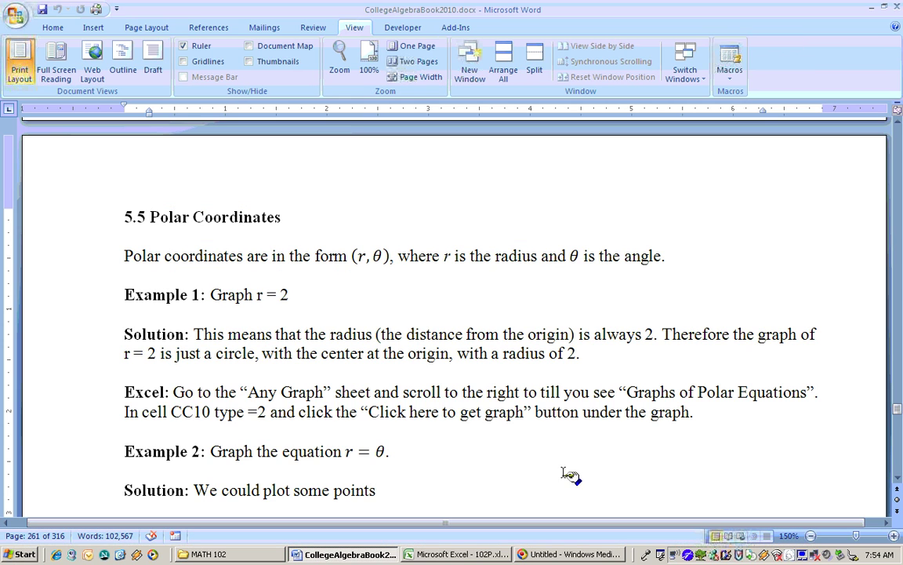
Scroll Word down to Example 2's θ and r table for r = θ, then go to Excel.
{"action": "left_click", "coordinate": [898, 477]}
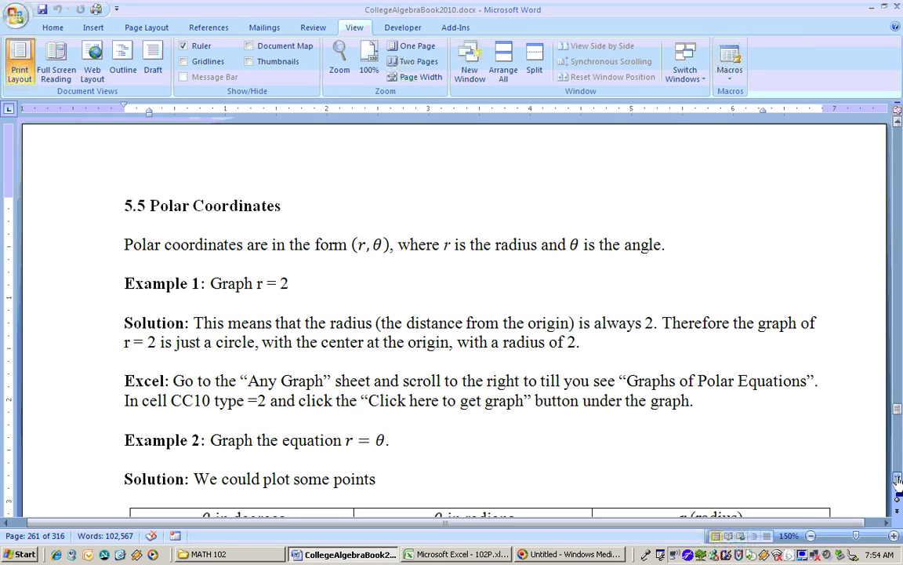
{"action": "left_click", "coordinate": [898, 480]}
{"action": "left_click", "coordinate": [897, 480]}
{"action": "left_click", "coordinate": [898, 480]}
{"action": "left_click", "coordinate": [898, 480]}
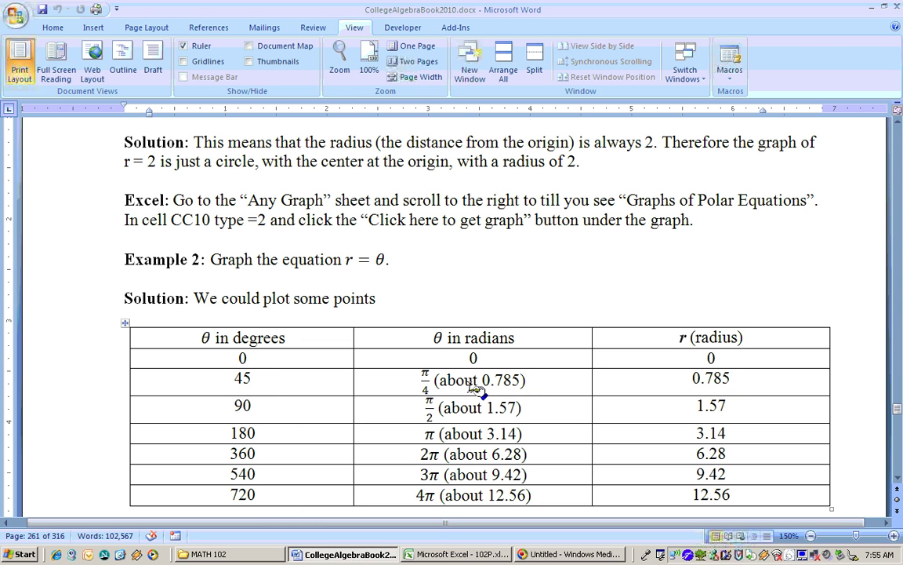
{"action": "left_click", "coordinate": [364, 260]}
{"action": "left_click", "coordinate": [457, 555]}
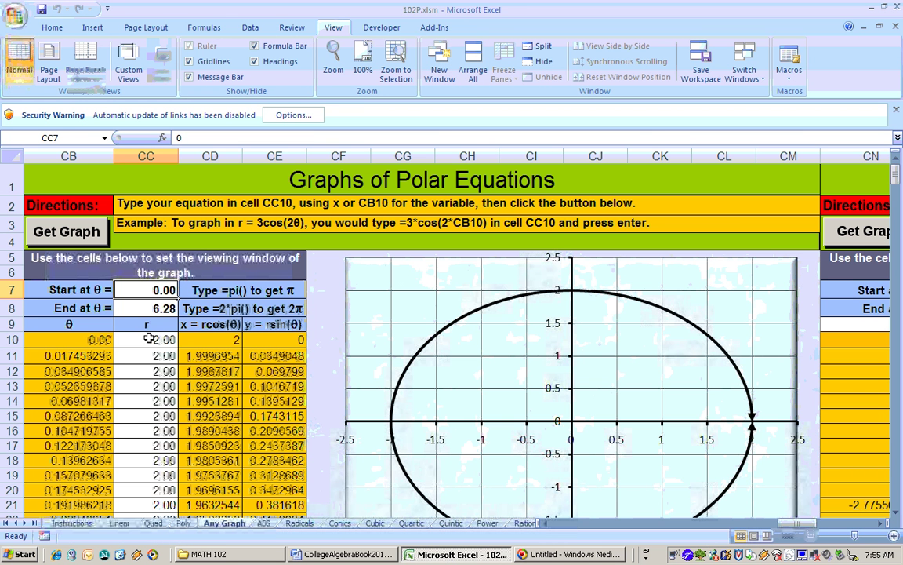
Enter the formula =CB10 in CC10 so r equals θ, plotting a spiral.
{"action": "left_click", "coordinate": [148, 341]}
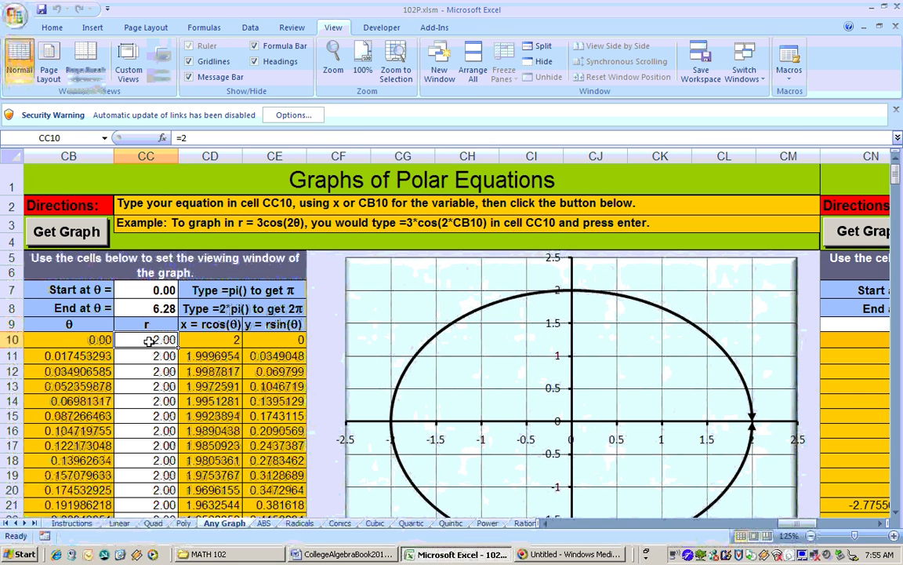
{"action": "type", "text": "="}
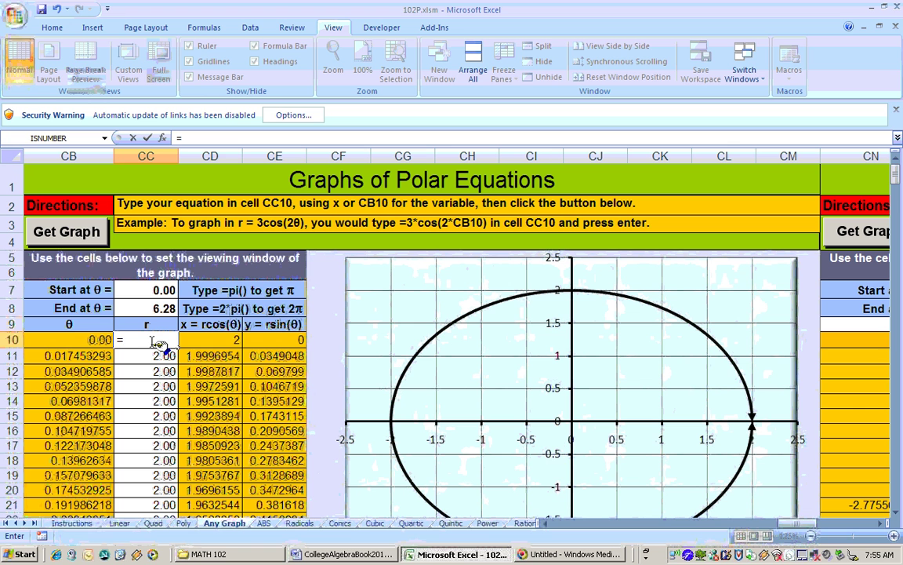
{"action": "left_click", "coordinate": [89, 339]}
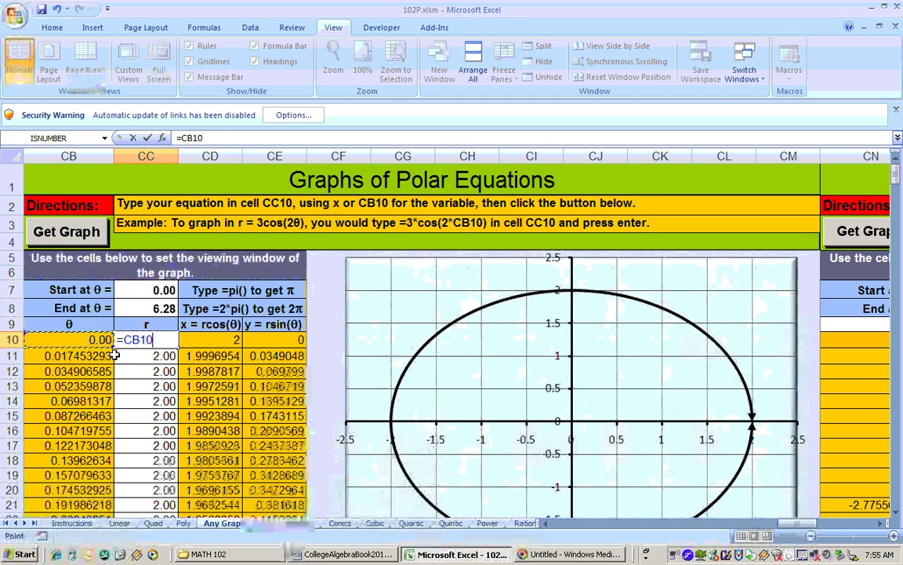
{"action": "key", "text": "Return"}
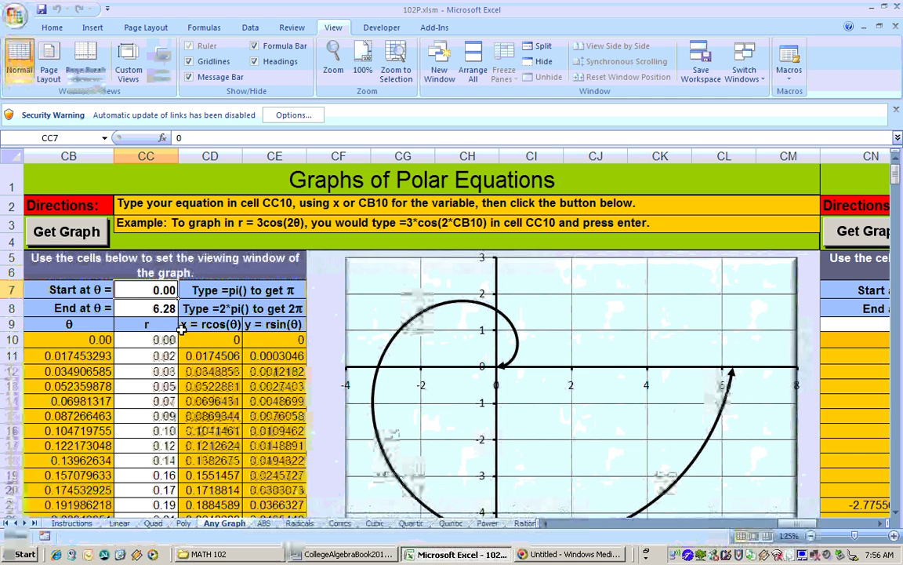
{"action": "left_click", "coordinate": [160, 310]}
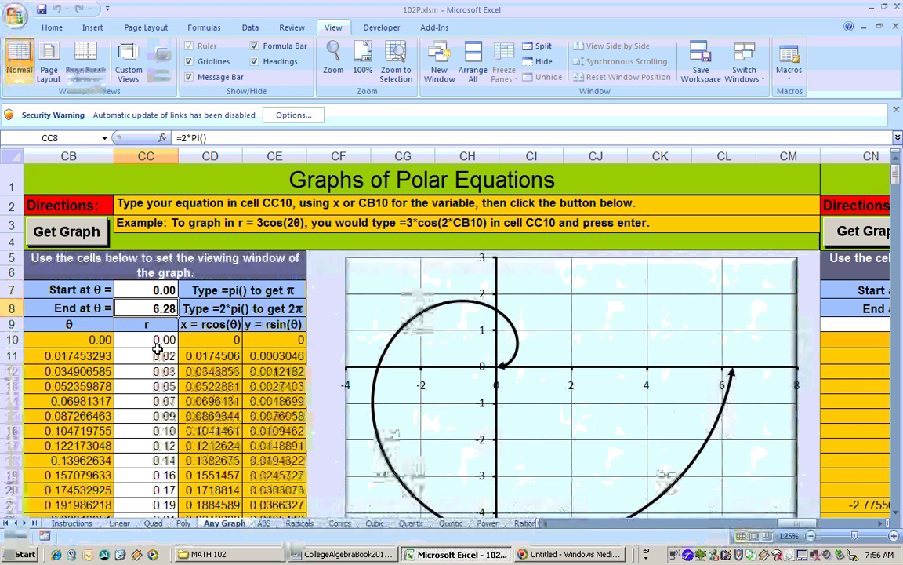
Set End at θ to 20 and Start at θ to -20 for a double spiral, then return to Word.
{"action": "type", "text": "20"}
{"action": "key", "text": "Return"}
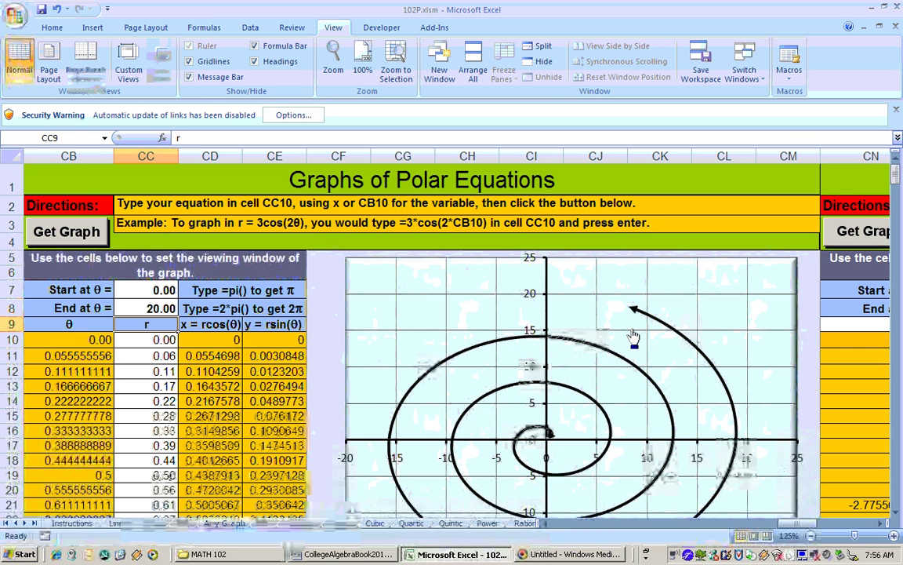
{"action": "left_click", "coordinate": [158, 291]}
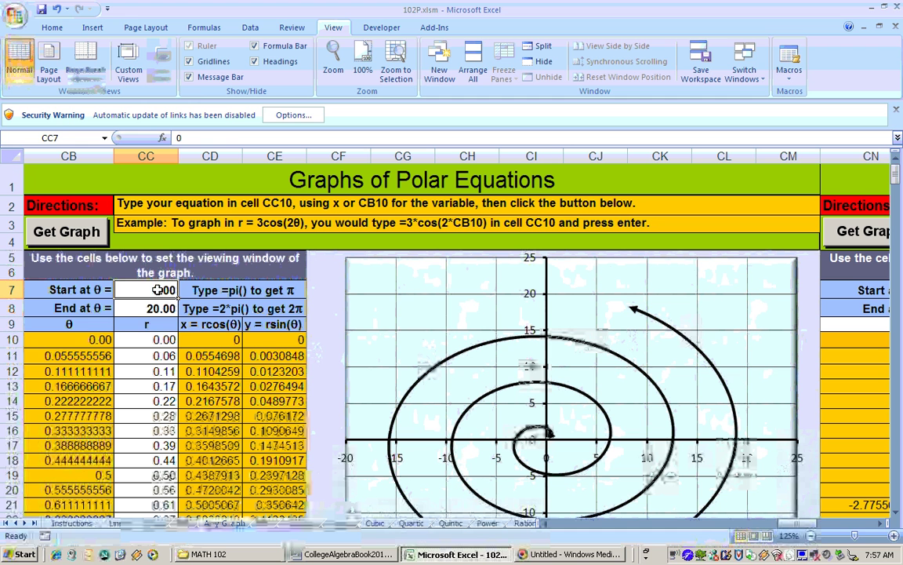
{"action": "type", "text": "-"}
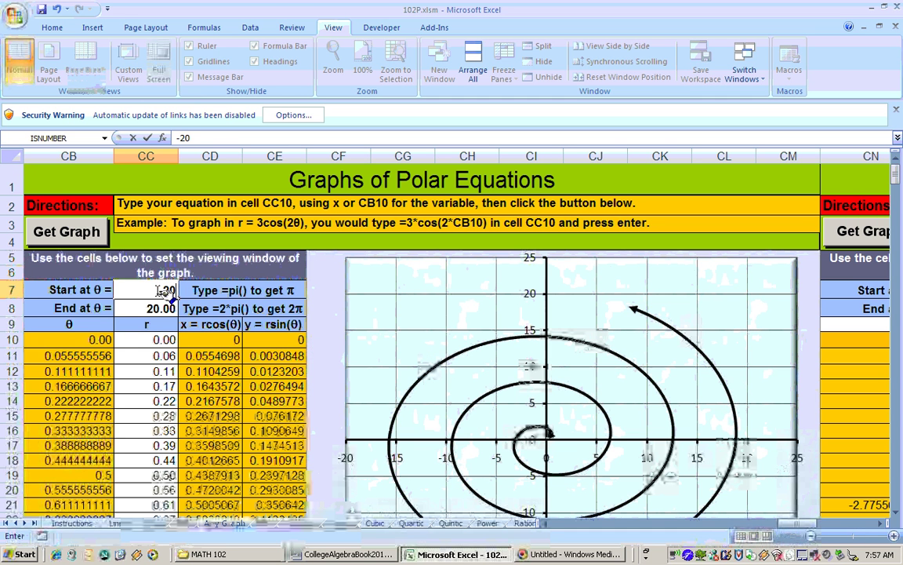
{"action": "type", "text": "20"}
{"action": "key", "text": "Return"}
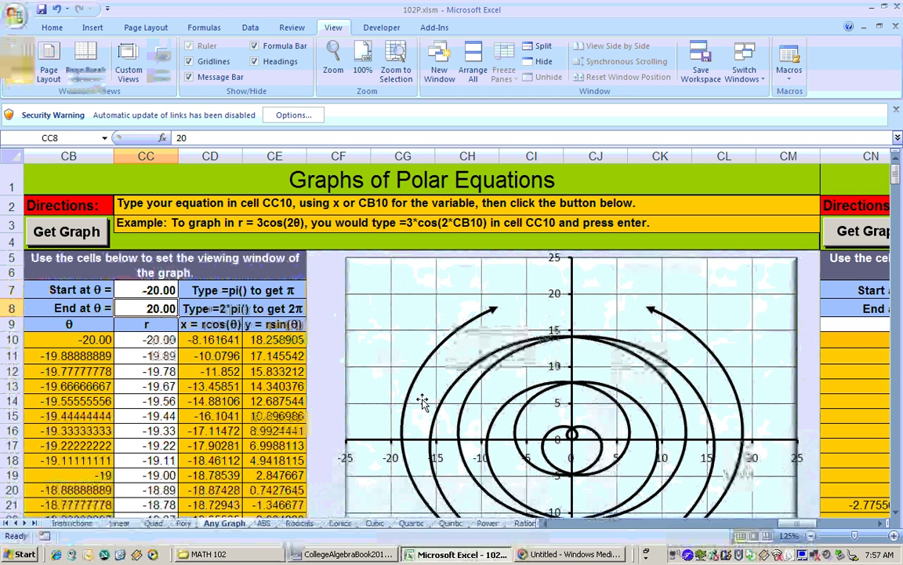
{"action": "left_click", "coordinate": [366, 556]}
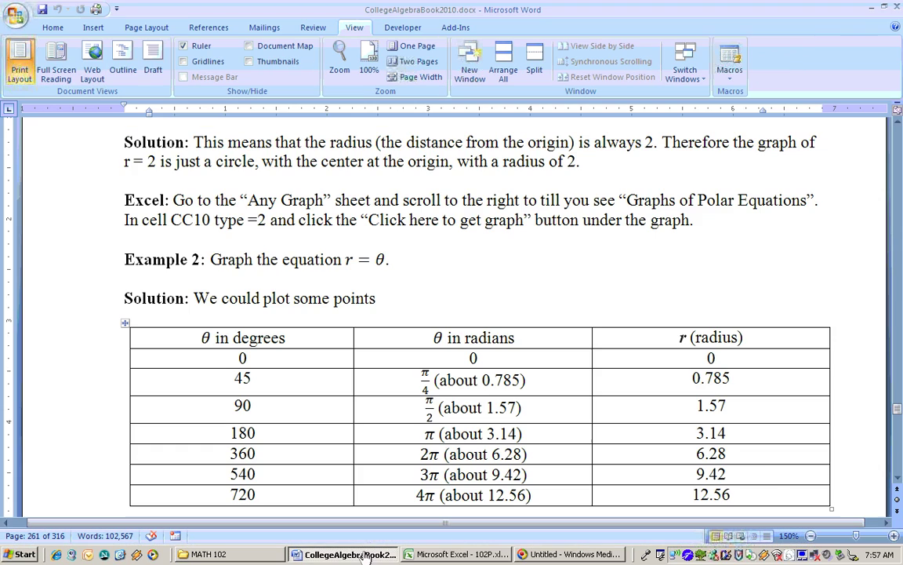
Scroll the textbook past the Archimedean Spiral to Example 4A, r = Cos(θ), on page 263.
{"action": "scroll", "coordinate": [898, 479], "scroll_direction": "down", "scroll_amount": 3}
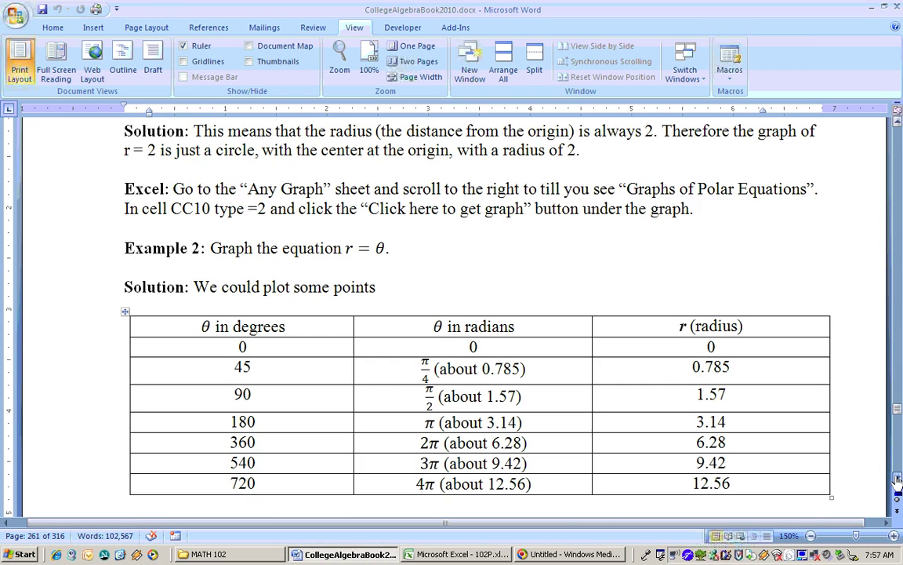
{"action": "scroll", "coordinate": [898, 483], "scroll_direction": "down", "scroll_amount": 6}
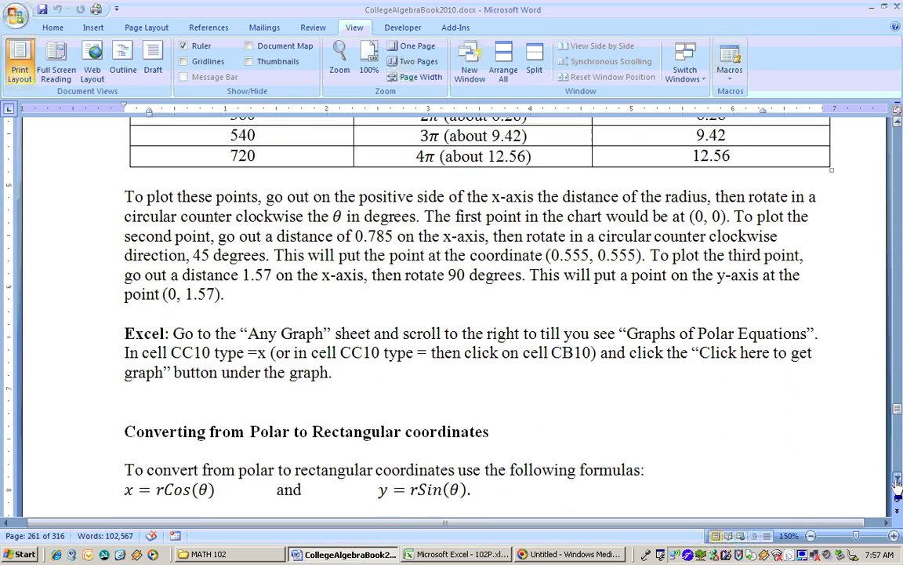
{"action": "scroll", "coordinate": [897, 482], "scroll_direction": "down", "scroll_amount": 4}
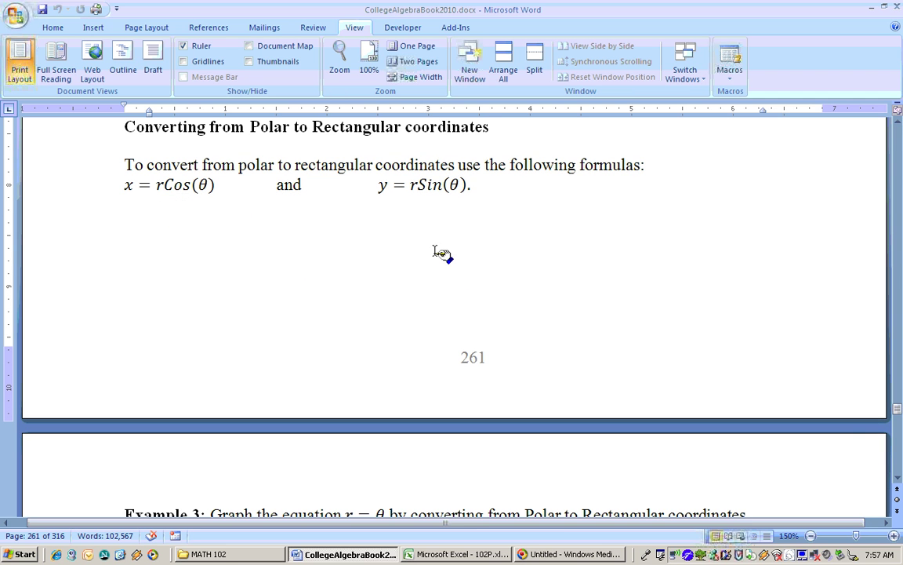
{"action": "left_click", "coordinate": [896, 477]}
{"action": "left_click_drag", "start_coordinate": [897, 480], "coordinate": [896, 479]}
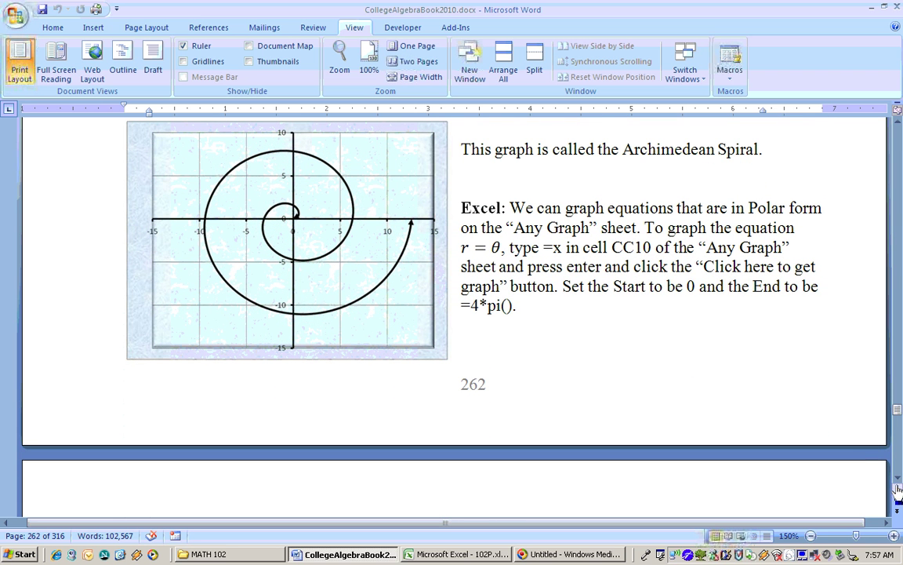
{"action": "left_click_drag", "start_coordinate": [896, 480], "coordinate": [897, 480]}
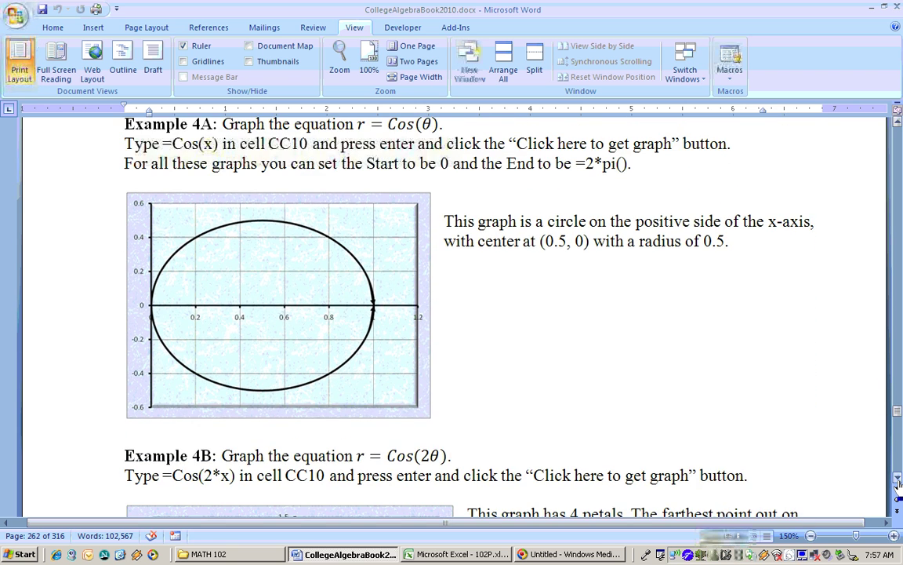
{"action": "left_click", "coordinate": [897, 126]}
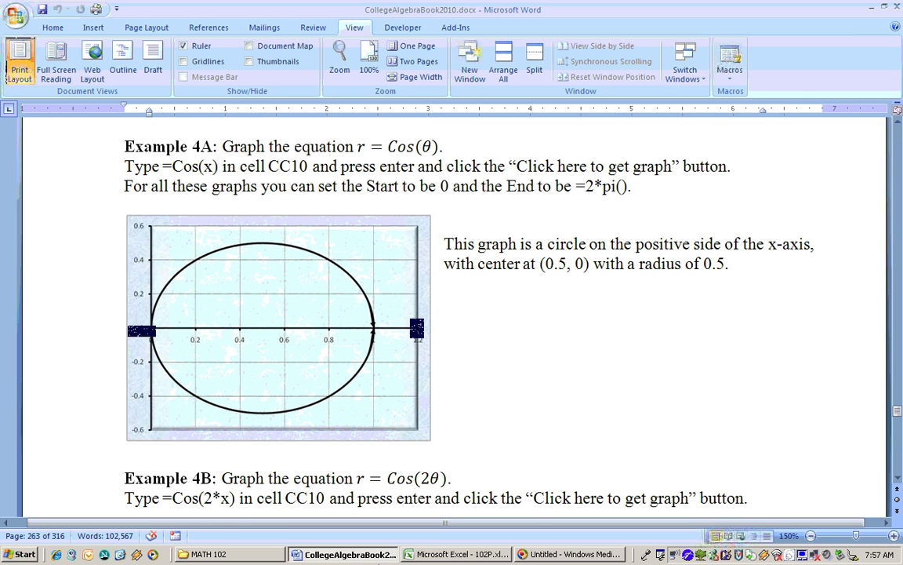
{"action": "key", "text": "alt+Tab"}
Enter the formula =cos(CB10) in cell CC10 so r = cos(θ).
{"action": "left_click", "coordinate": [153, 341]}
{"action": "type", "text": "="}
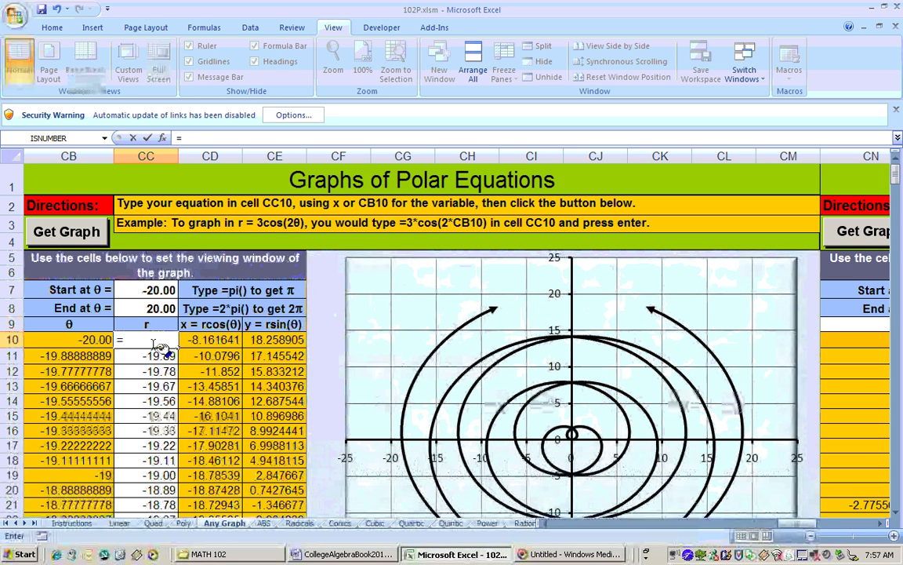
{"action": "type", "text": "cos("}
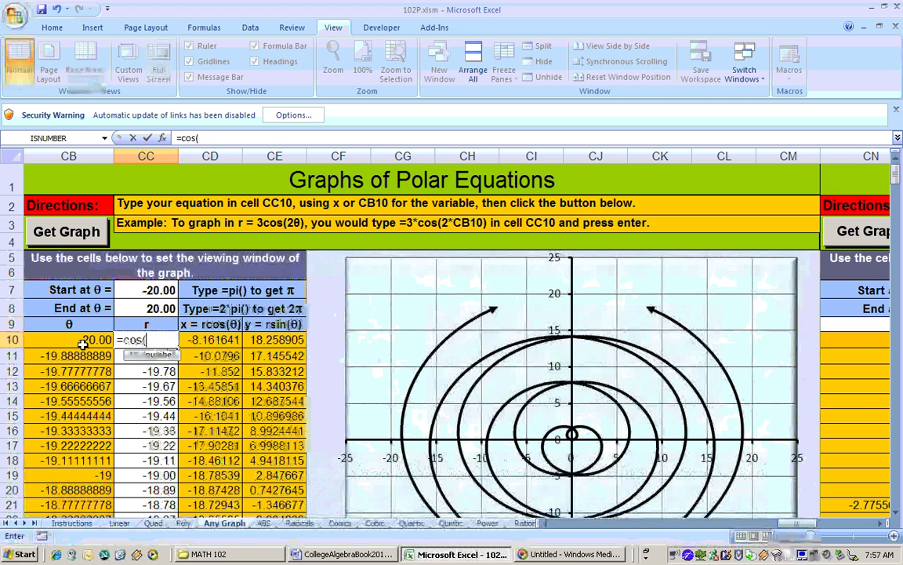
{"action": "left_click", "coordinate": [81, 340]}
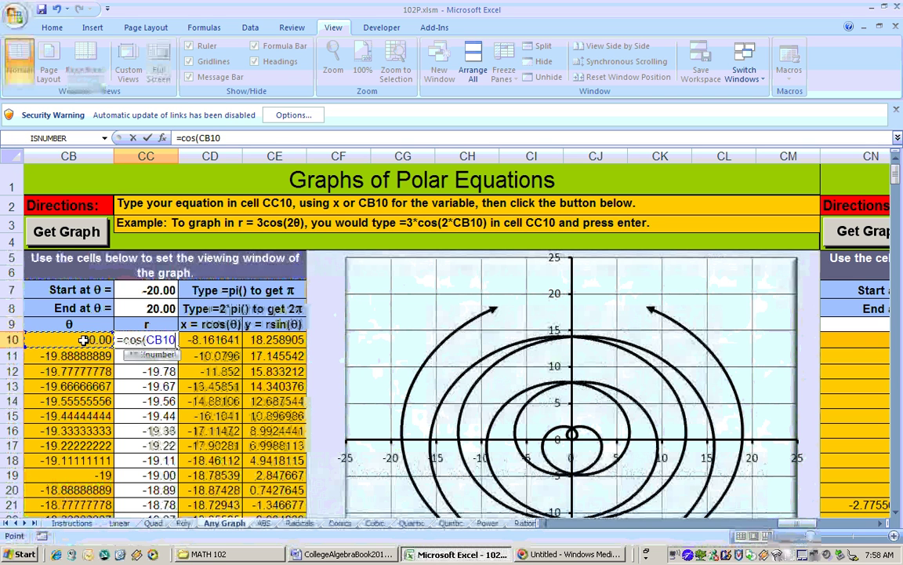
{"action": "type", "text": ")"}
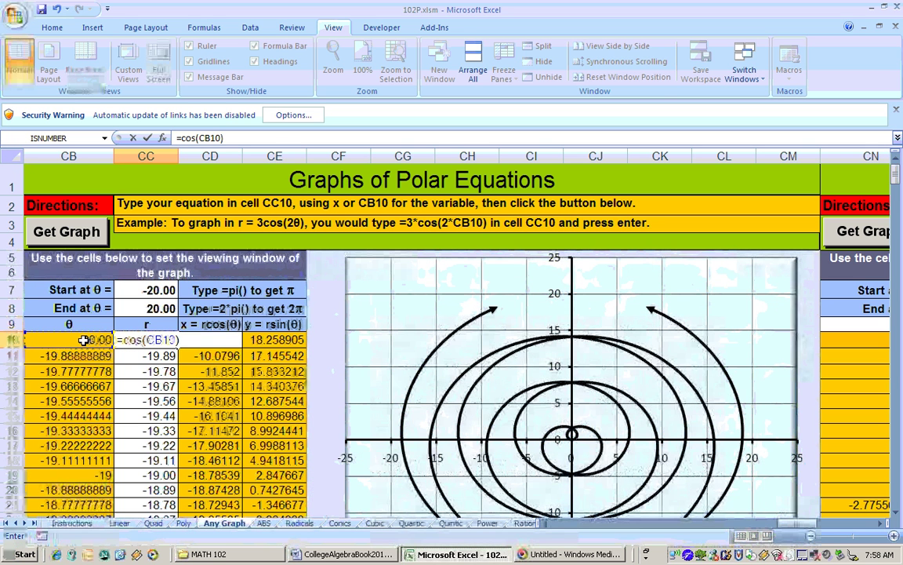
{"action": "key", "text": "Return"}
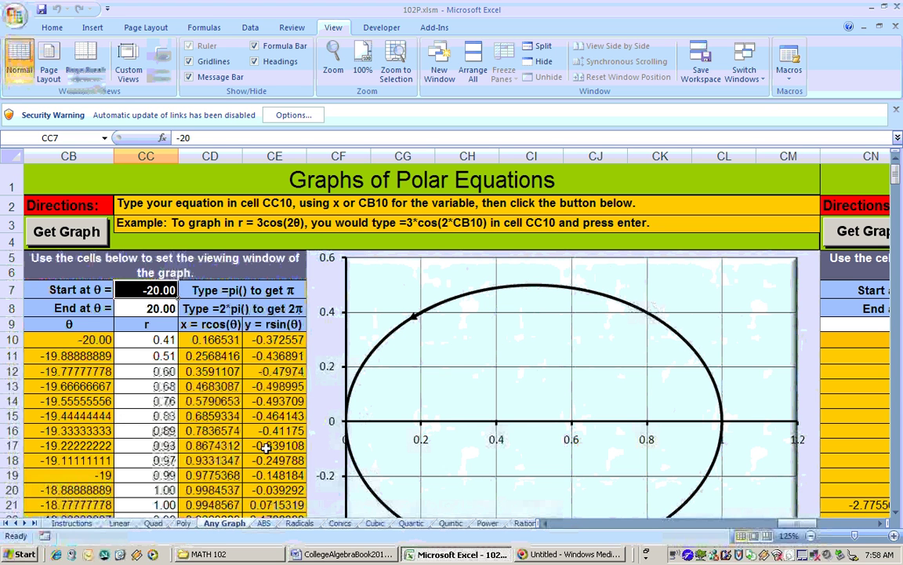
In Word, scroll from Example 4A down through Example 4B's four-petal rose graph.
{"action": "left_click", "coordinate": [367, 555]}
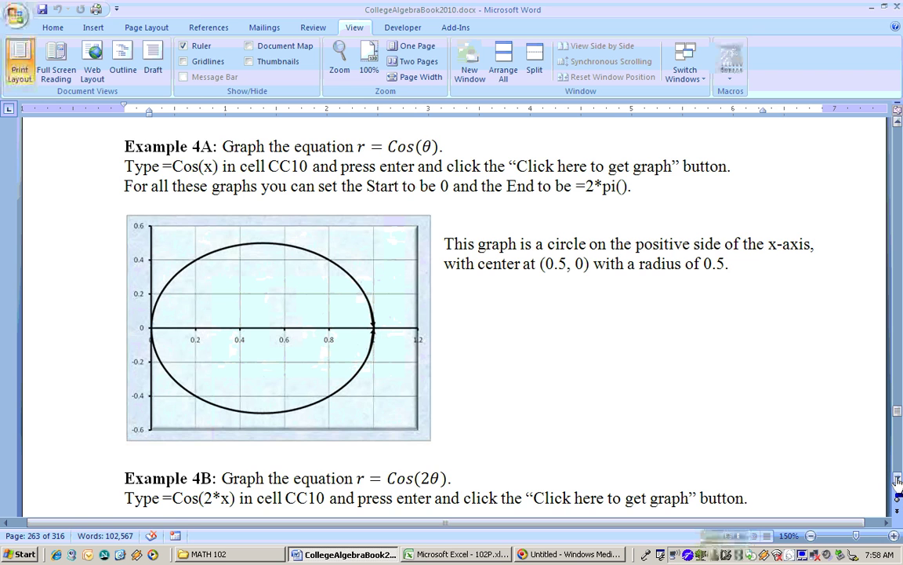
{"action": "left_click", "coordinate": [897, 480]}
{"action": "left_click", "coordinate": [897, 480]}
{"action": "left_click", "coordinate": [898, 480]}
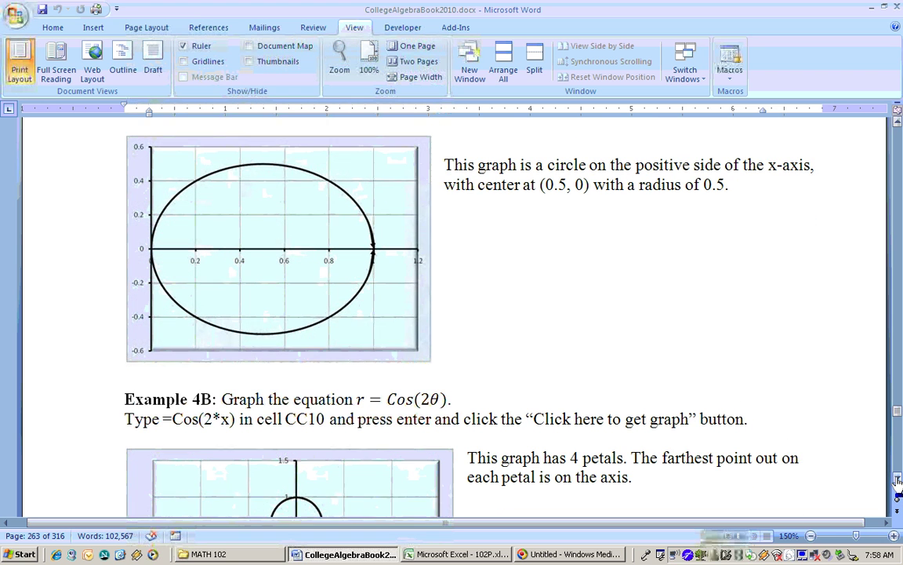
{"action": "left_click", "coordinate": [897, 480]}
{"action": "left_click", "coordinate": [898, 480]}
{"action": "left_click", "coordinate": [898, 480]}
{"action": "left_click", "coordinate": [898, 480]}
{"action": "left_click", "coordinate": [898, 480]}
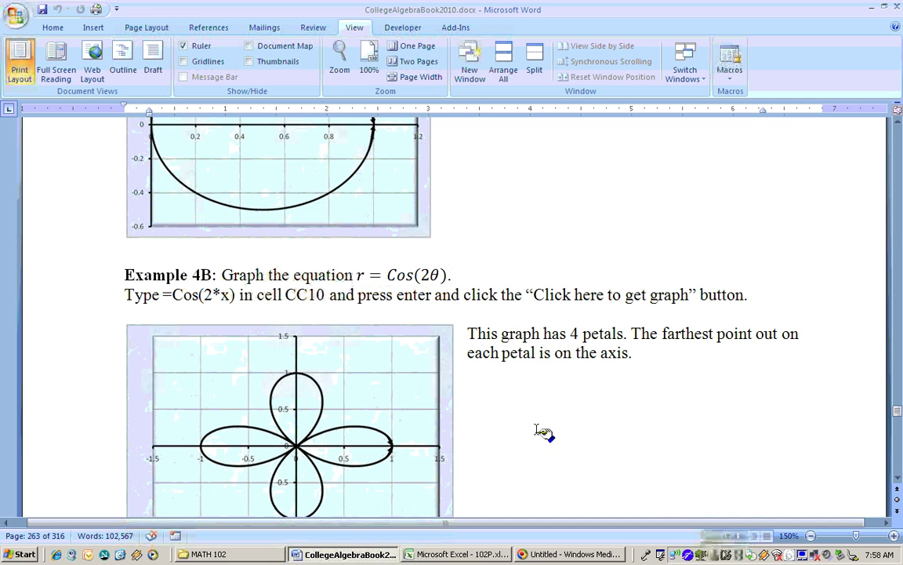
{"action": "scroll", "coordinate": [807, 439], "scroll_direction": "down", "scroll_amount": 3}
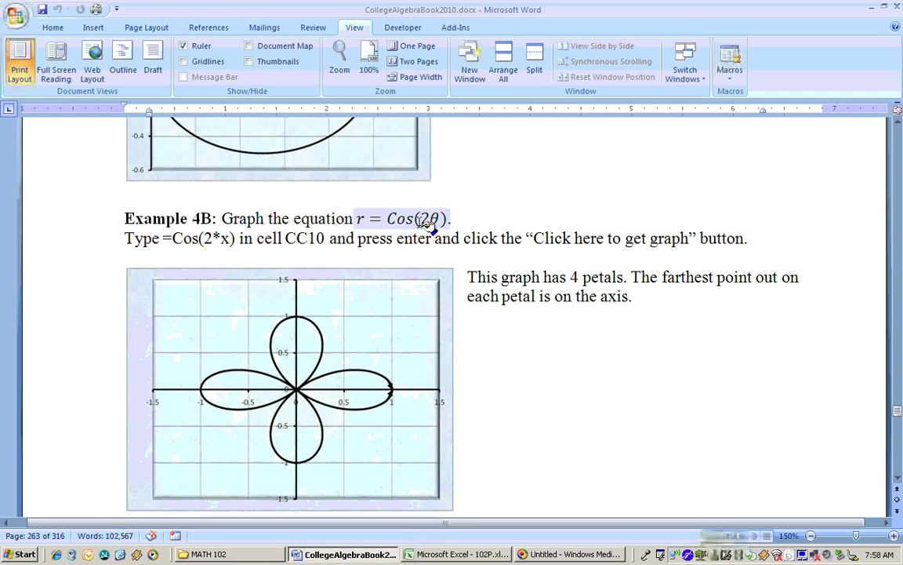
Revisit Example 4A's circle, then move on through Example 4C to Example 4D's 8-petal rose.
{"action": "left_click", "coordinate": [897, 126]}
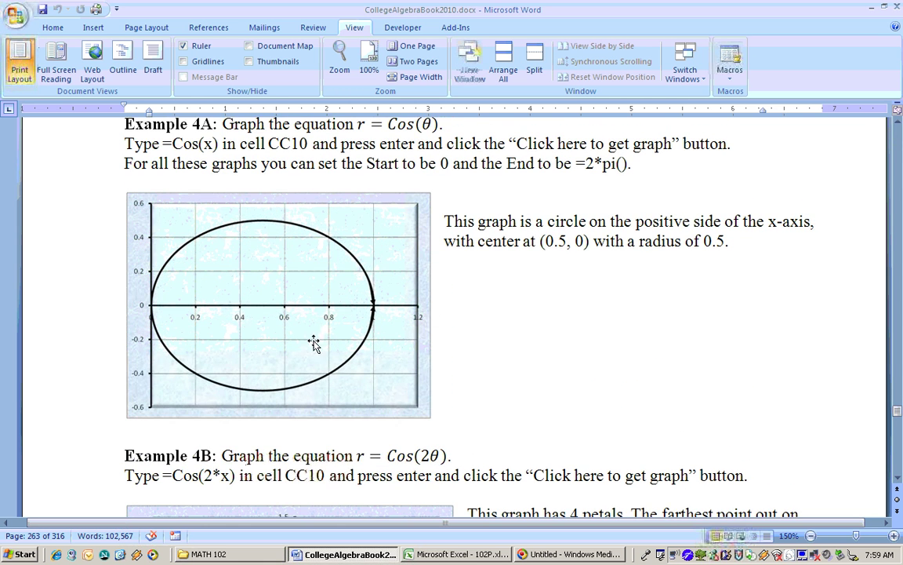
{"action": "left_click", "coordinate": [897, 479]}
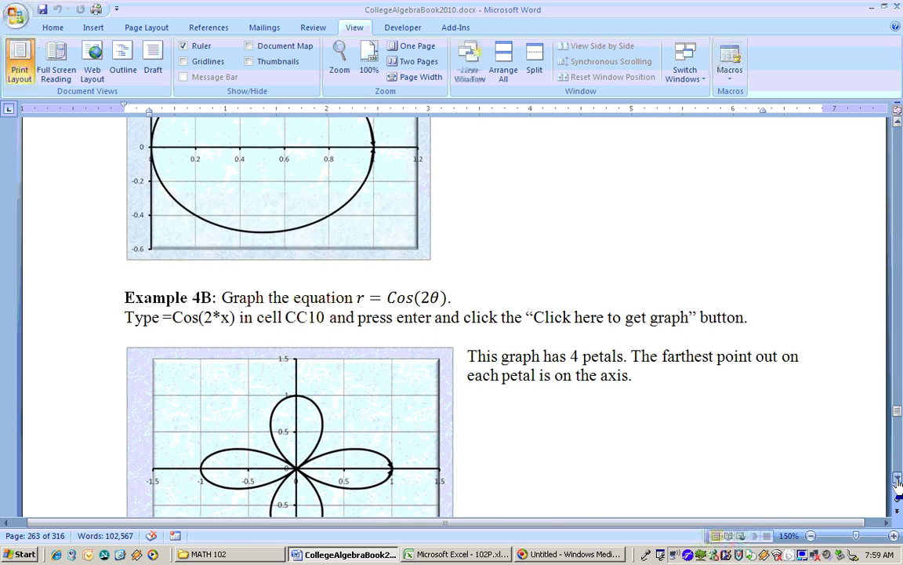
{"action": "left_click_drag", "start_coordinate": [898, 480], "coordinate": [898, 480]}
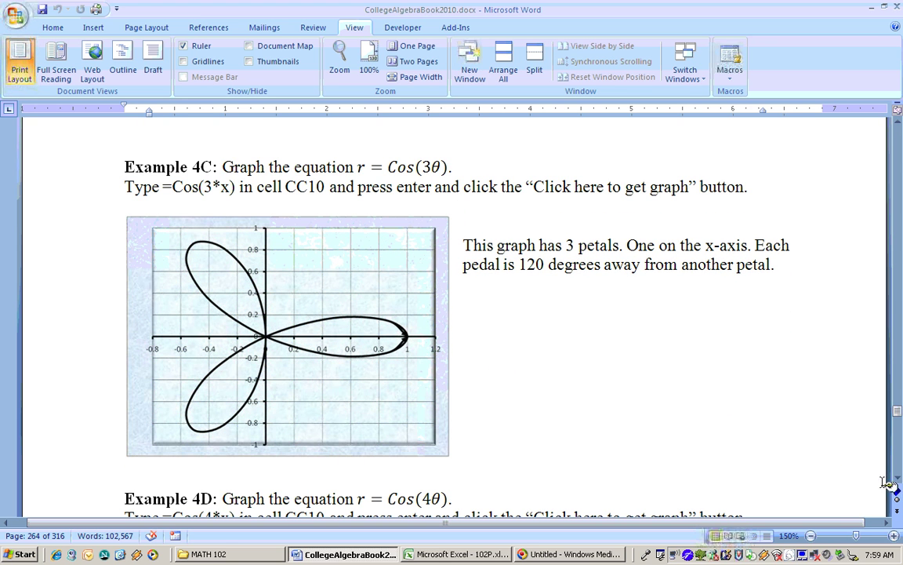
{"action": "left_click_drag", "start_coordinate": [898, 480], "coordinate": [897, 480]}
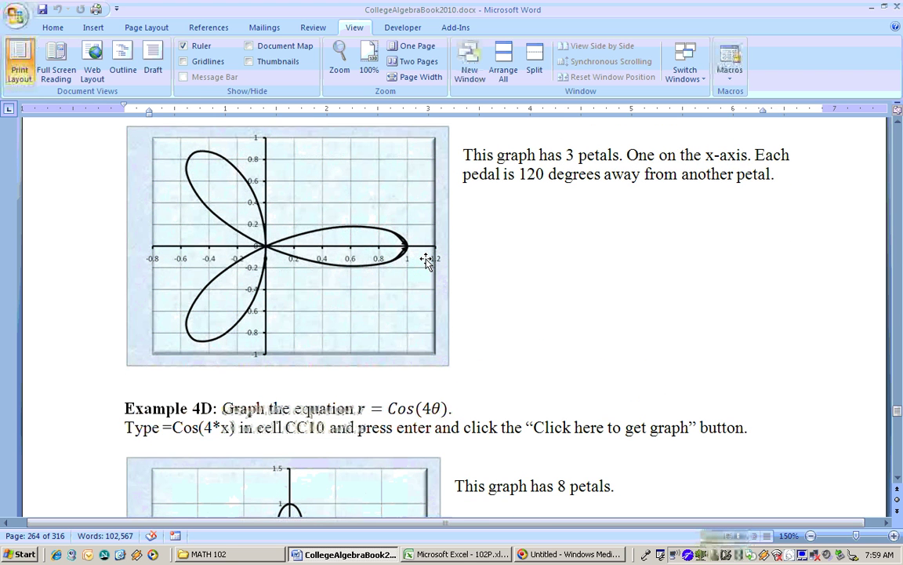
{"action": "left_click", "coordinate": [452, 558]}
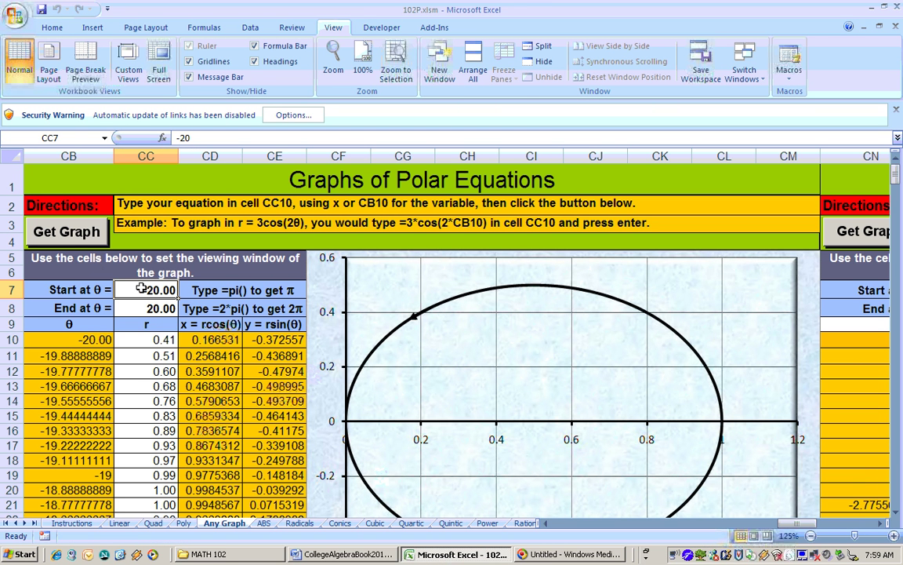
{"action": "left_click", "coordinate": [356, 559]}
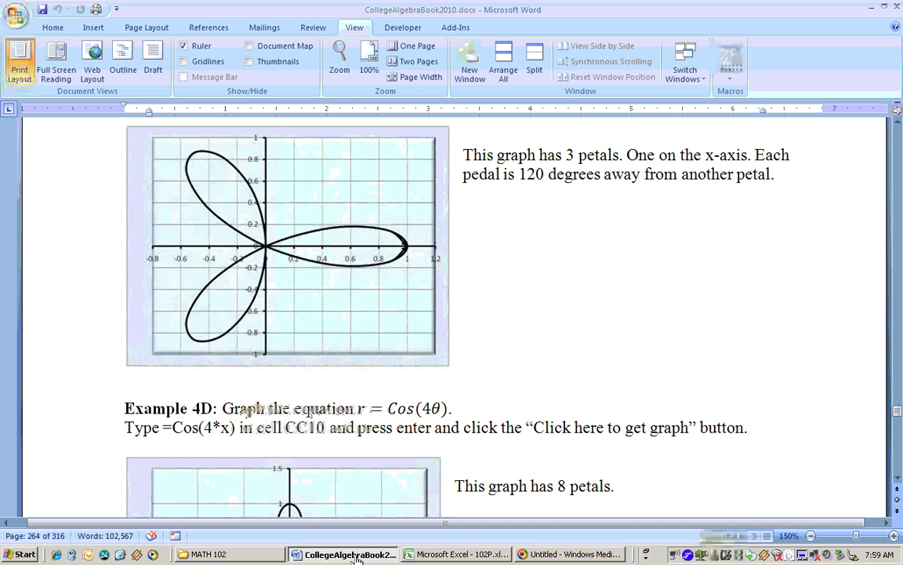
{"action": "left_click", "coordinate": [898, 478]}
Scroll past the 8-petal and Example 4E circle graphs to Example 4F's r = Sin(2θ) rose.
{"action": "scroll", "coordinate": [898, 480], "scroll_direction": "down", "scroll_amount": 3}
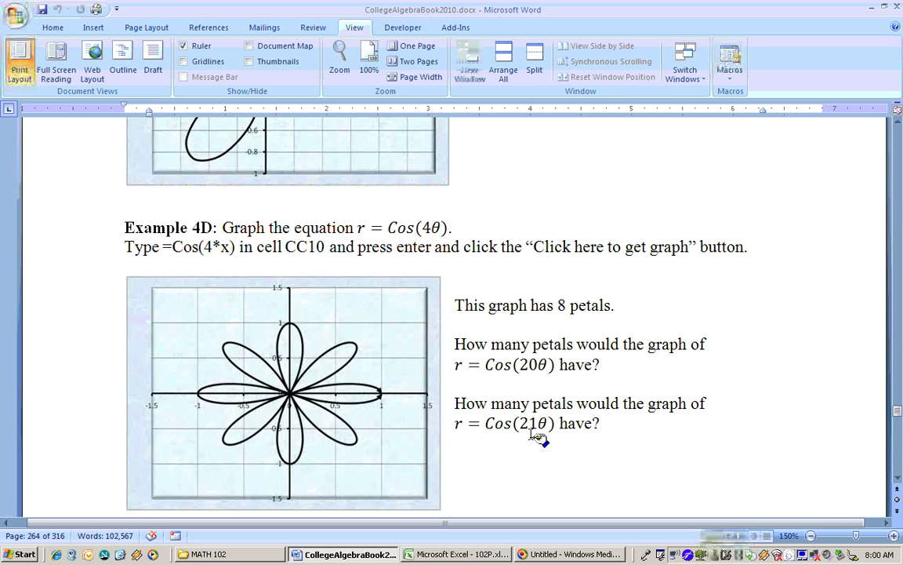
{"action": "left_click", "coordinate": [898, 478]}
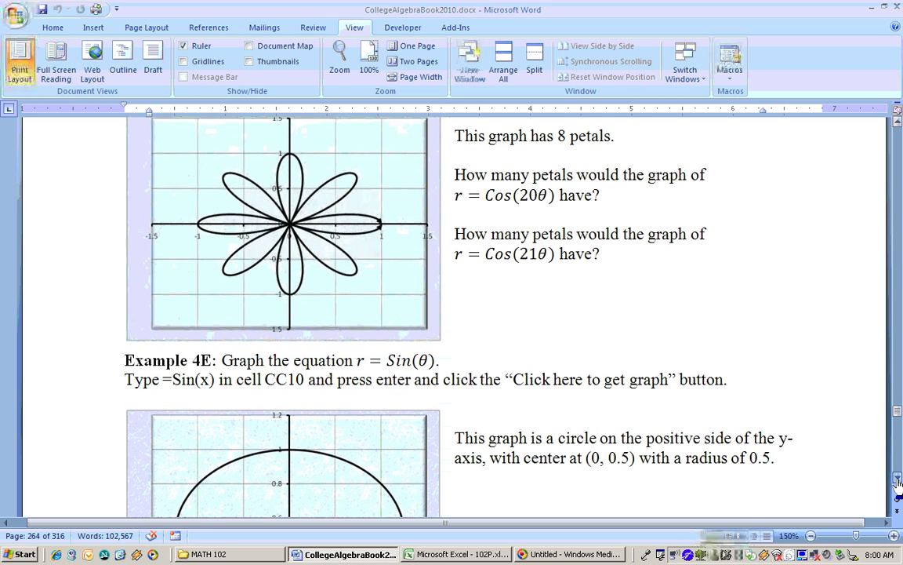
{"action": "left_click", "coordinate": [898, 479]}
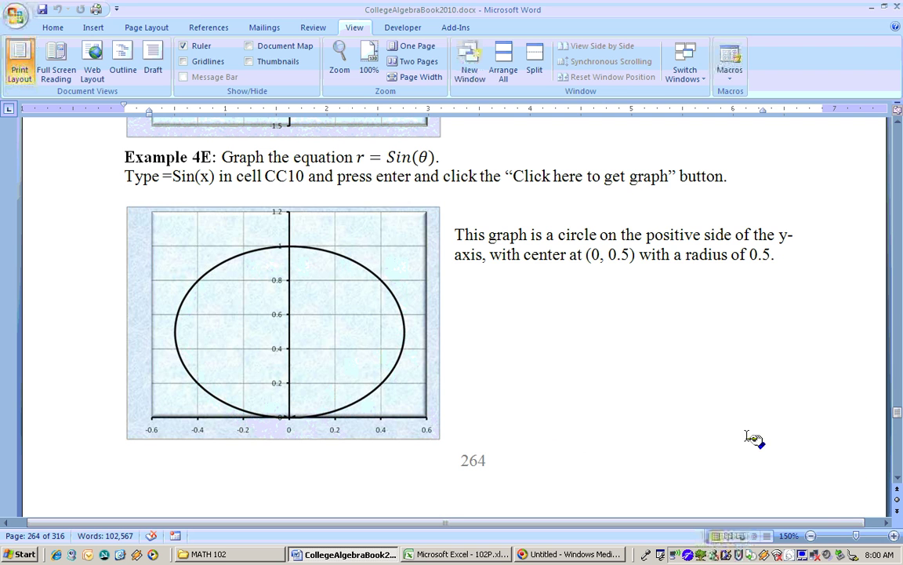
{"action": "left_click", "coordinate": [898, 478]}
{"action": "left_click_drag", "start_coordinate": [898, 477], "coordinate": [898, 477]}
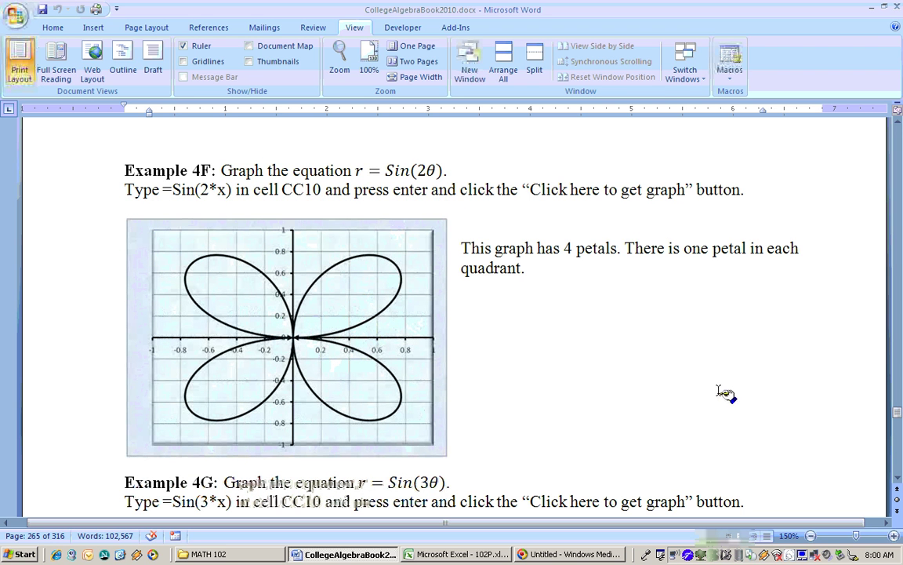
Scroll past Example 4G's three-petal graph toward Example 4I on page 266.
{"action": "left_click", "coordinate": [898, 478]}
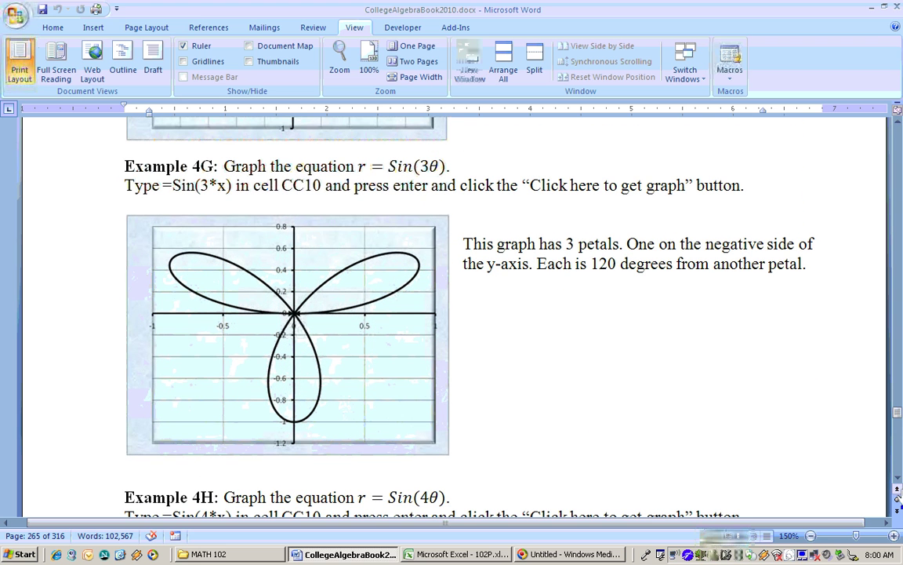
{"action": "left_click", "coordinate": [898, 479]}
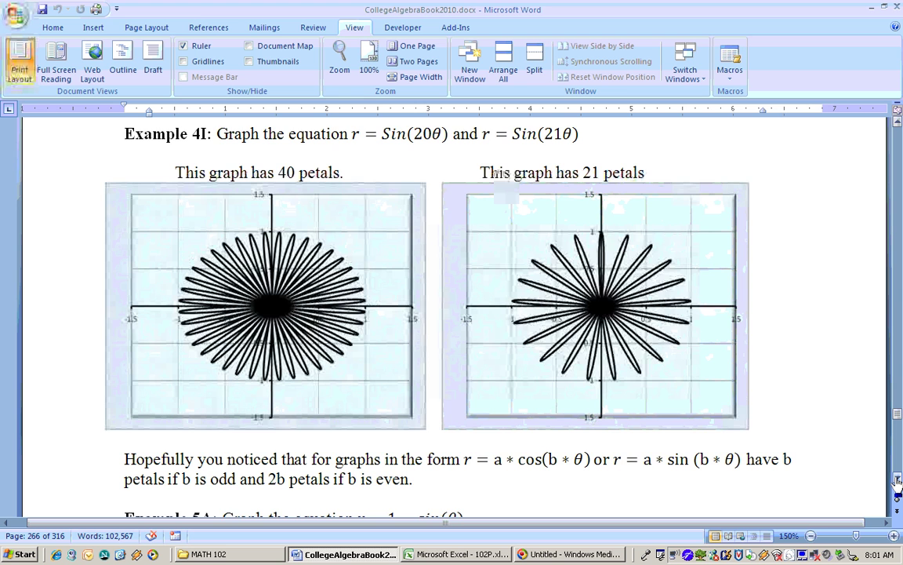
Scroll past the petal rule and the 5A and 5B cardioids to Example 5C's r = 1 + 2Cos(θ).
{"action": "scroll", "coordinate": [898, 485], "scroll_direction": "down", "scroll_amount": 5}
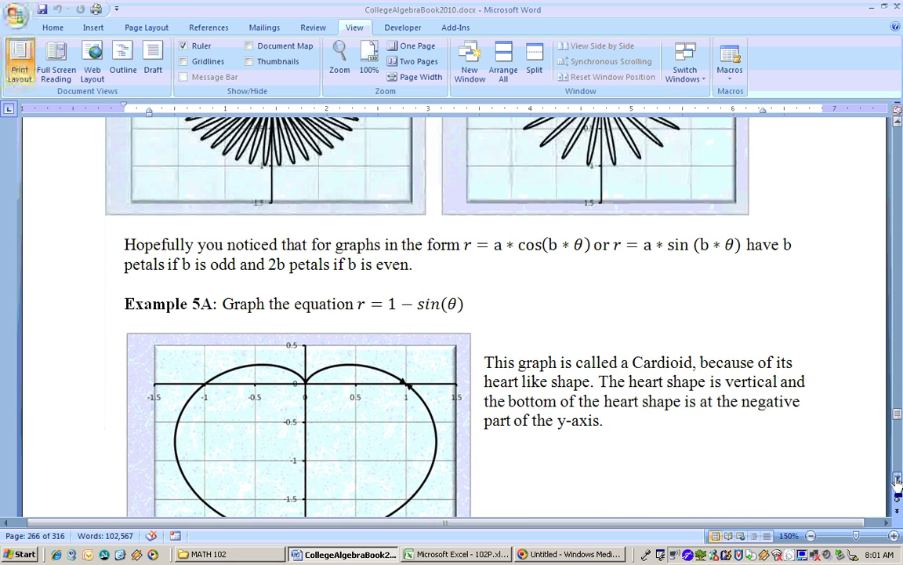
{"action": "scroll", "coordinate": [898, 484], "scroll_direction": "down", "scroll_amount": 4}
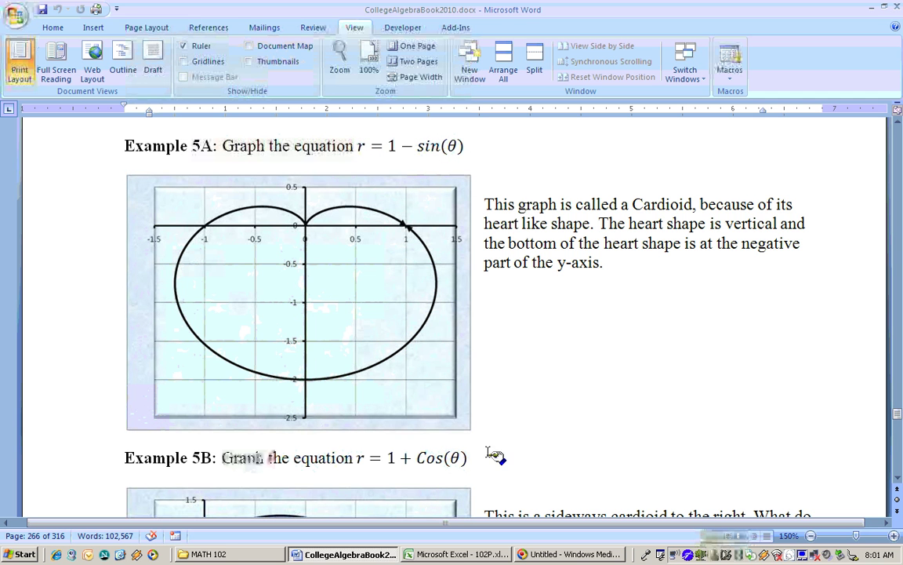
{"action": "scroll", "coordinate": [898, 480], "scroll_direction": "down", "scroll_amount": 4}
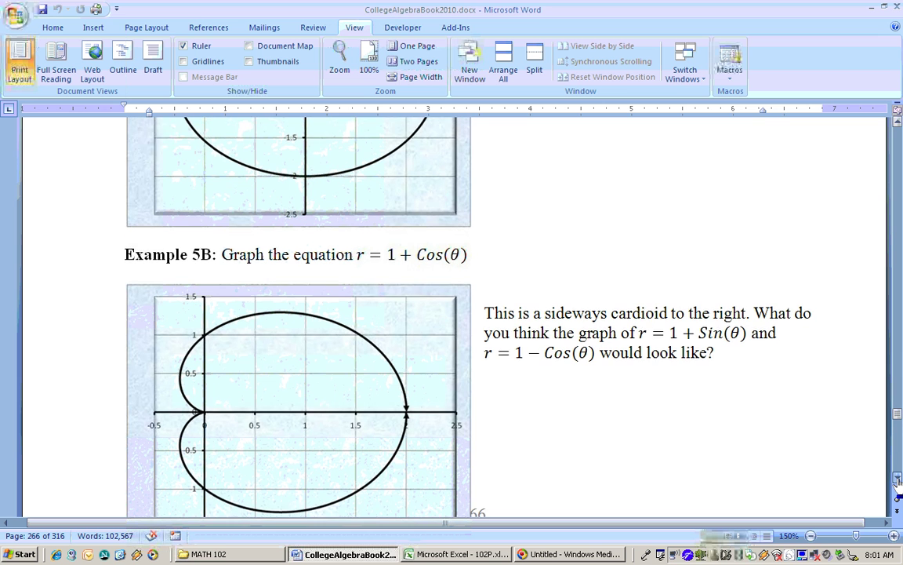
{"action": "scroll", "coordinate": [898, 480], "scroll_direction": "down", "scroll_amount": 1}
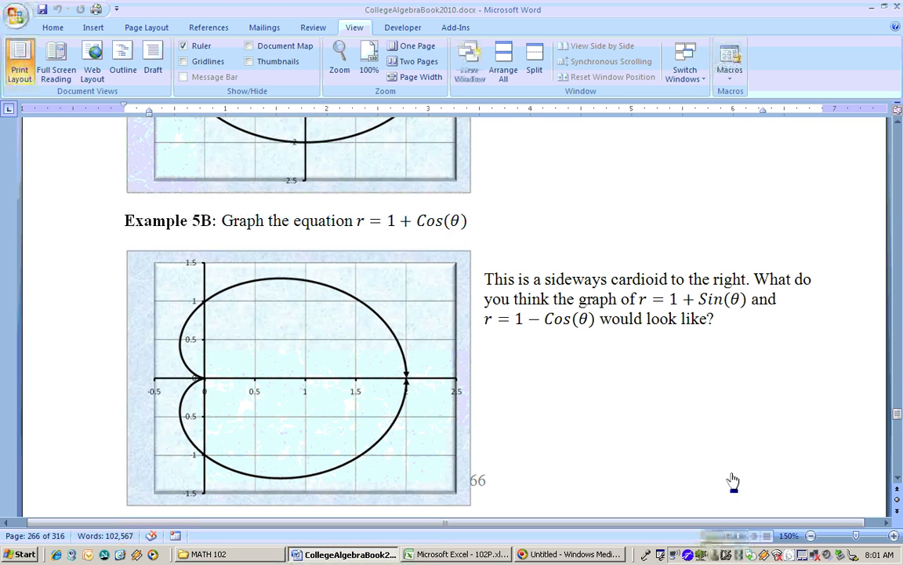
{"action": "scroll", "coordinate": [898, 482], "scroll_direction": "down", "scroll_amount": 4}
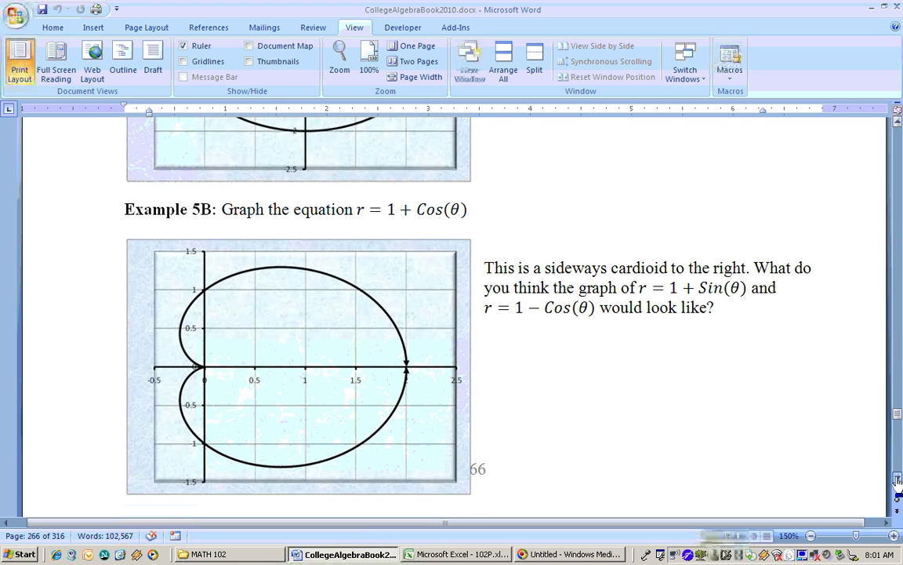
{"action": "scroll", "coordinate": [898, 482], "scroll_direction": "down", "scroll_amount": 8}
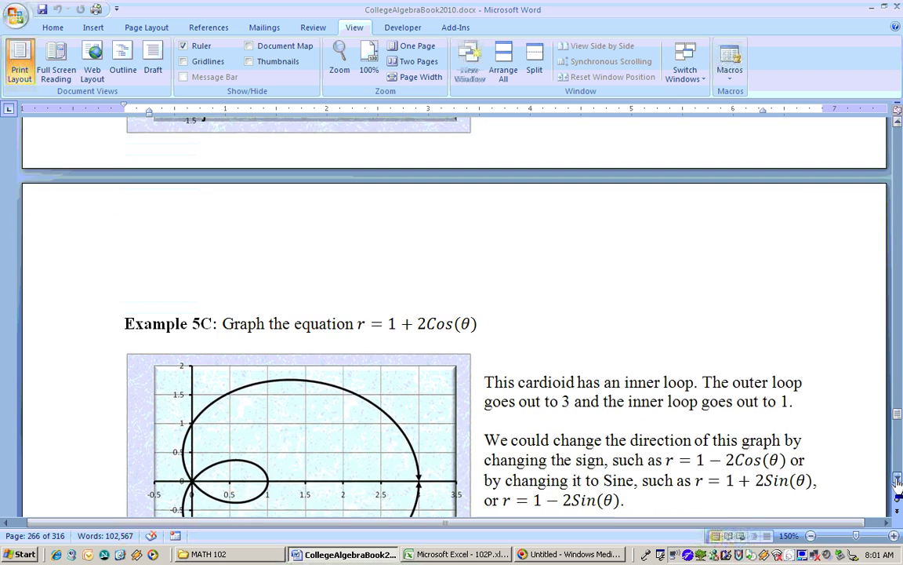
Move through Examples 5D and 5E to Example 5F's r = 4 + 11Cos(θ) graph on page 268.
{"action": "scroll", "coordinate": [898, 482], "scroll_direction": "down", "scroll_amount": 2}
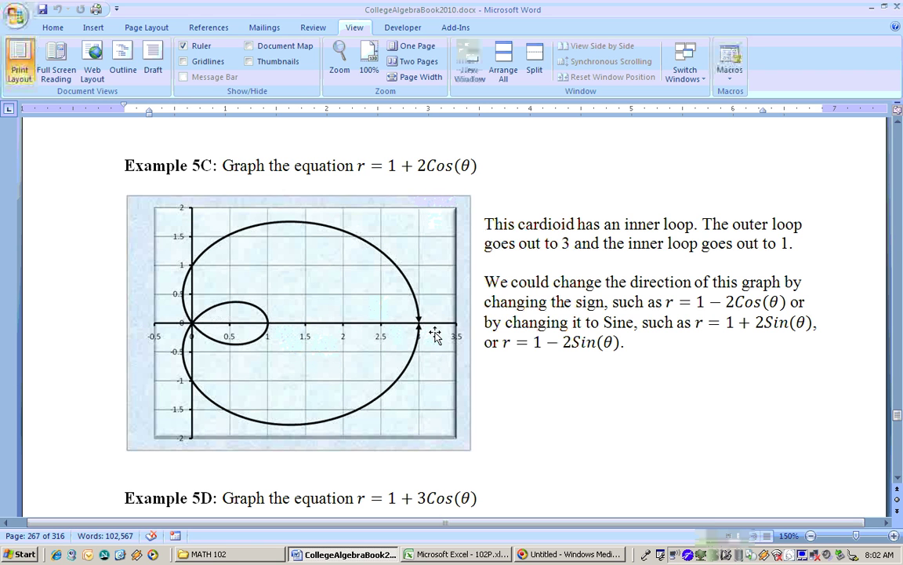
{"action": "left_click", "coordinate": [897, 480]}
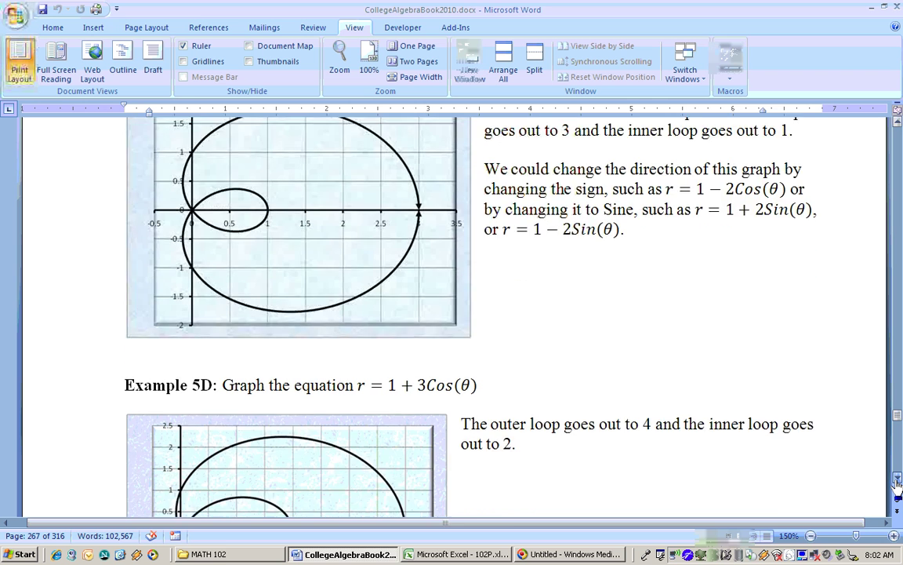
{"action": "left_click", "coordinate": [897, 480]}
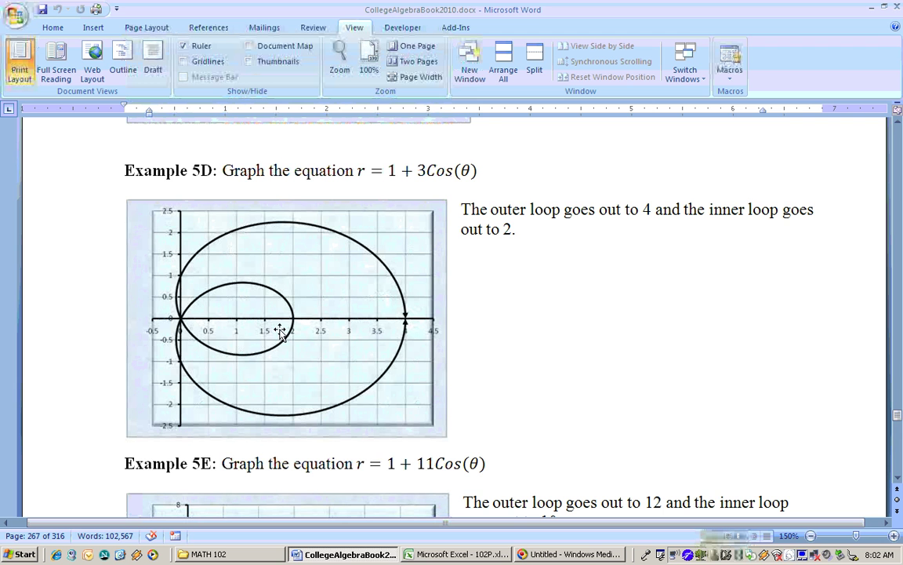
{"action": "left_click", "coordinate": [897, 479]}
{"action": "scroll", "coordinate": [897, 479], "scroll_direction": "down", "scroll_amount": 5}
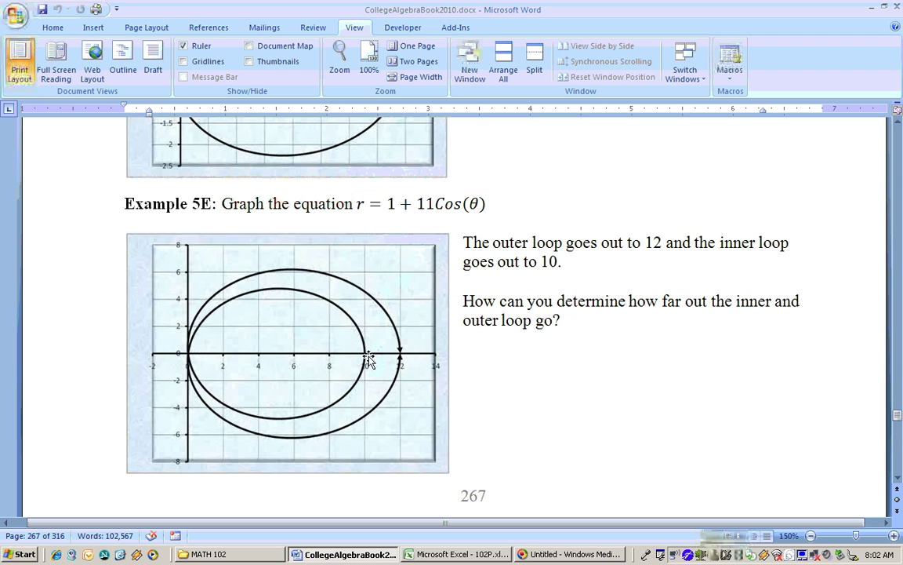
{"action": "left_click", "coordinate": [898, 479]}
{"action": "left_click", "coordinate": [899, 478]}
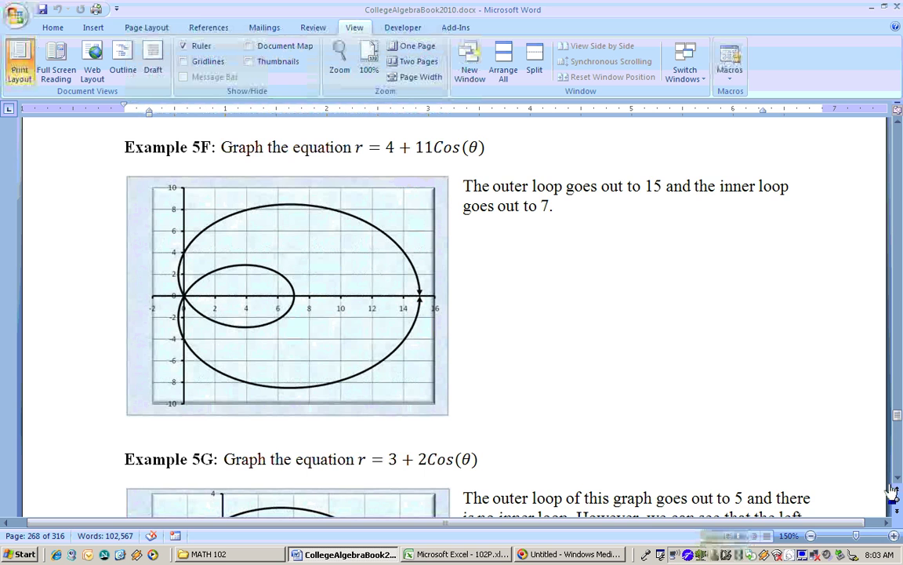
Scroll past Example 5G's r = 3 + 2Cos(θ) cardioid and the loop rule to page 268's end.
{"action": "scroll", "coordinate": [895, 484], "scroll_direction": "down", "scroll_amount": 5}
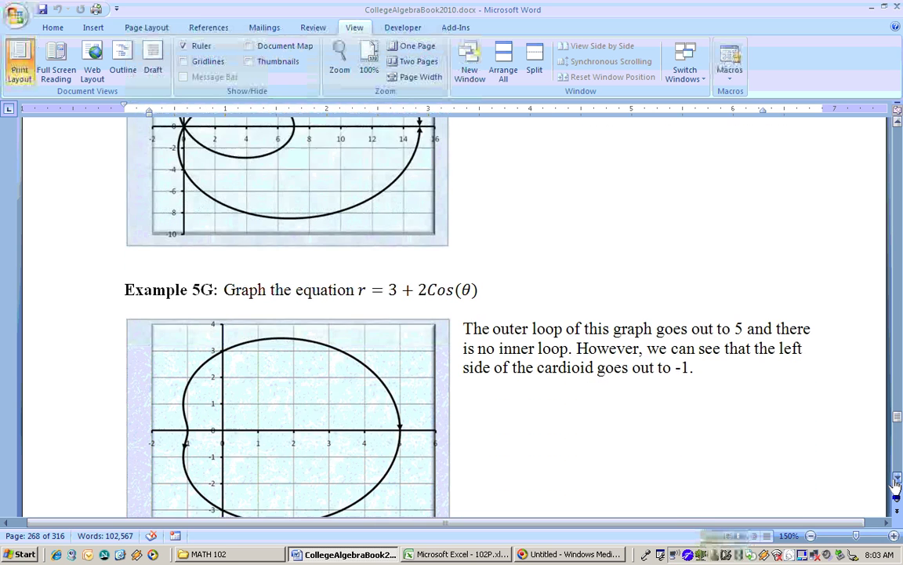
{"action": "scroll", "coordinate": [894, 484], "scroll_direction": "down", "scroll_amount": 1}
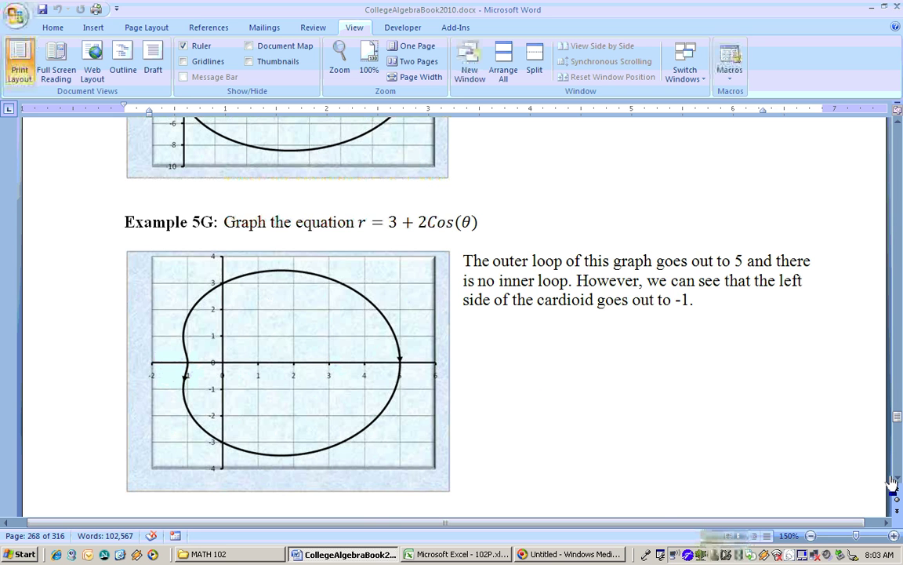
{"action": "scroll", "coordinate": [898, 484], "scroll_direction": "down", "scroll_amount": 3}
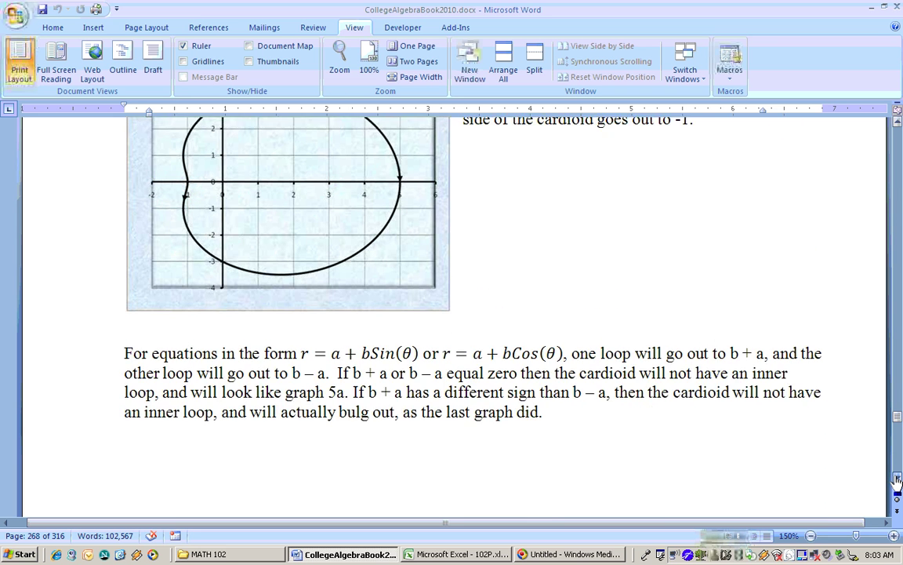
{"action": "scroll", "coordinate": [897, 483], "scroll_direction": "down", "scroll_amount": 2}
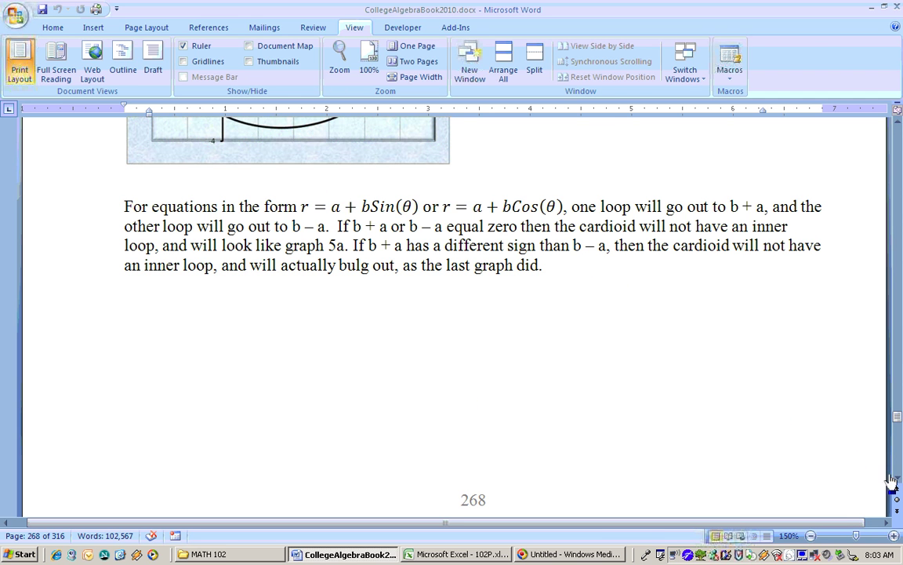
{"action": "scroll", "coordinate": [898, 480], "scroll_direction": "down", "scroll_amount": 7}
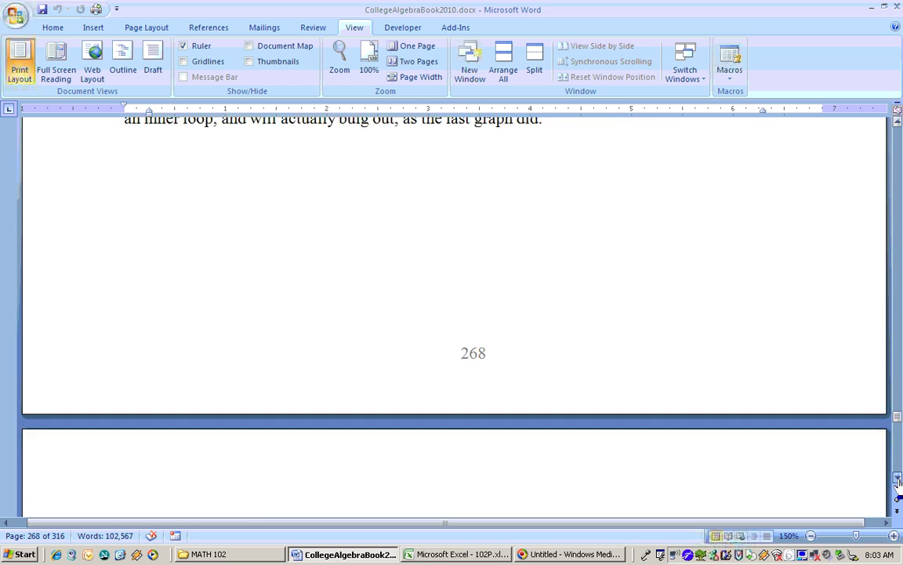